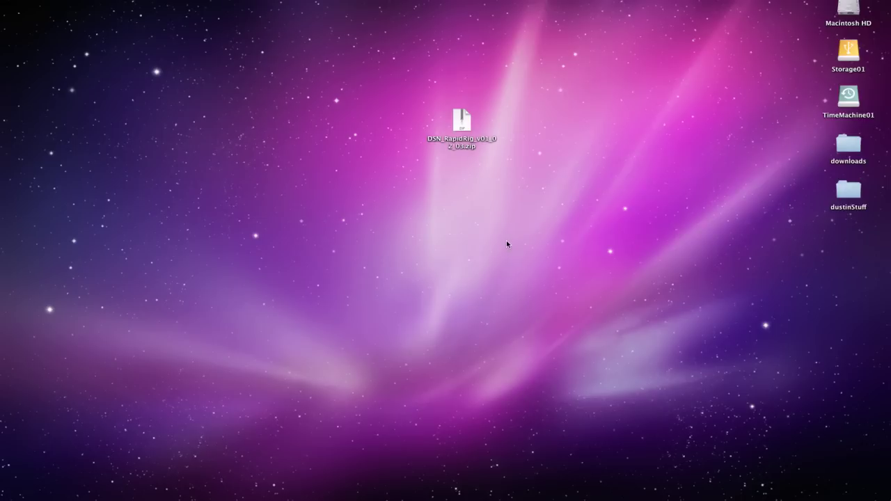
Unzip the RapidRig archive and open the extracted DSN_RapidRig_v01_02_03 folder
{"action": "left_click", "coordinate": [467, 121]}
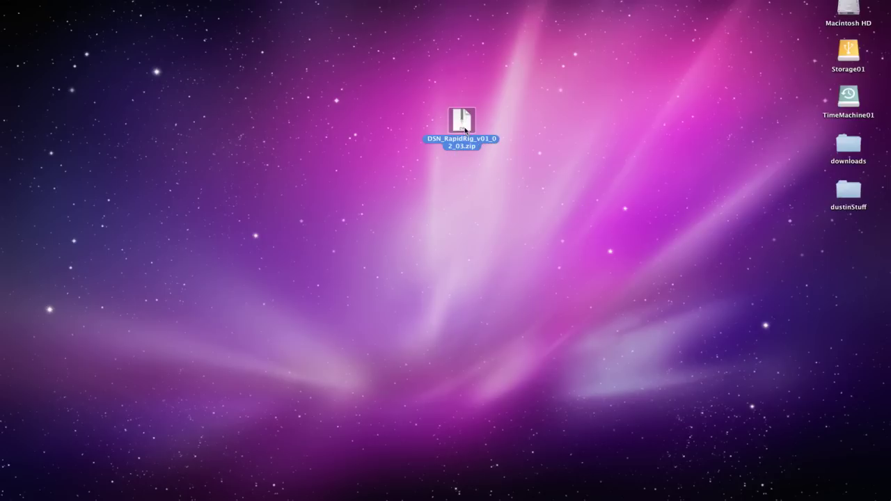
{"action": "double_click", "coordinate": [465, 130]}
{"action": "left_click_drag", "start_coordinate": [466, 129], "coordinate": [495, 167]}
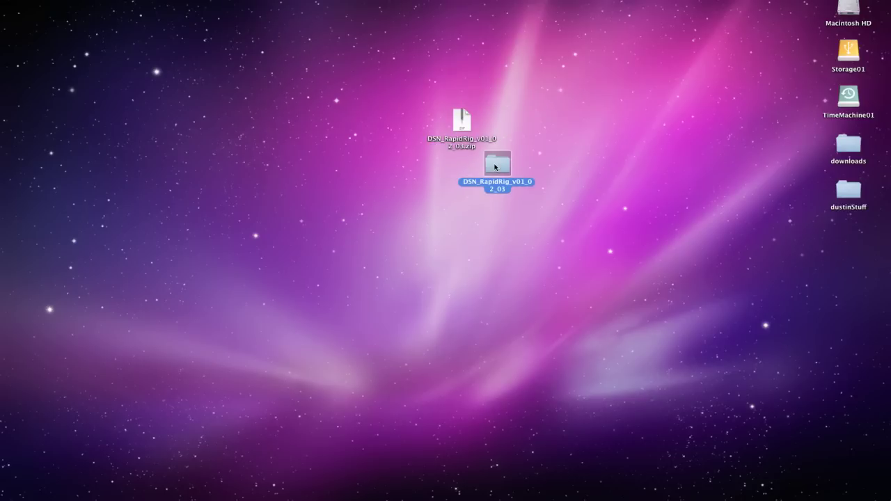
{"action": "double_click", "coordinate": [495, 167]}
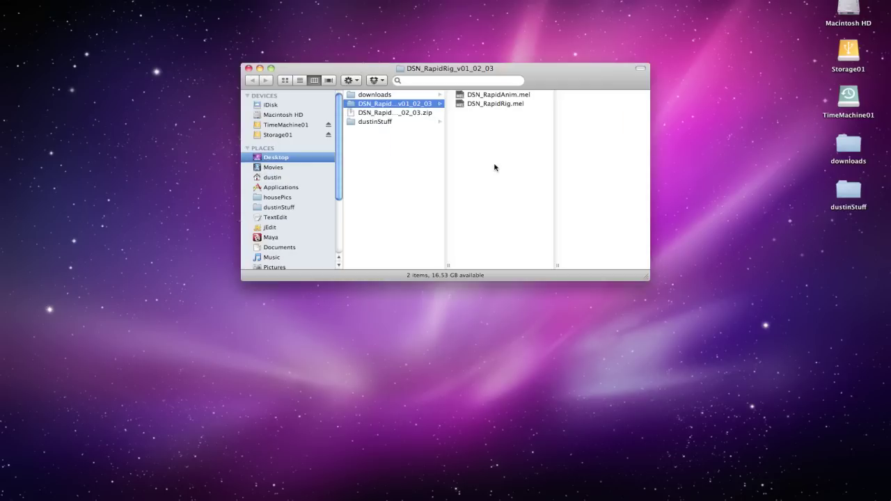
{"action": "left_click_drag", "start_coordinate": [549, 78], "coordinate": [516, 122]}
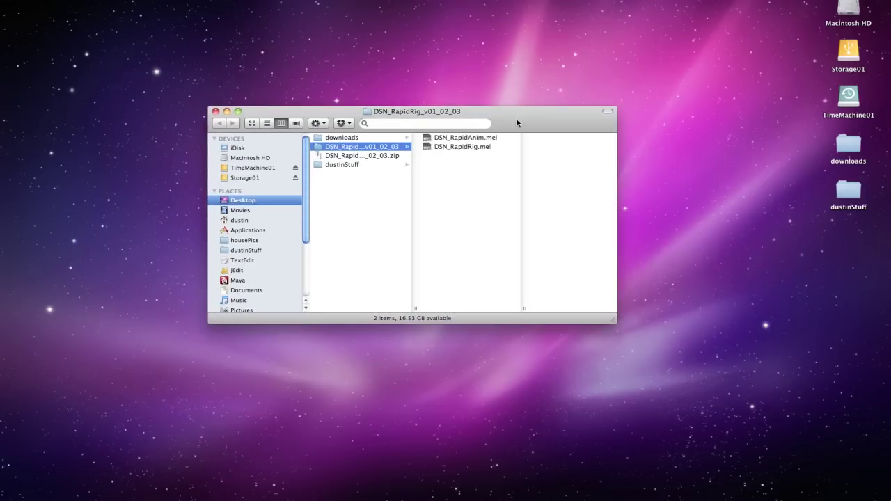
Preview DSN_RapidRig.mel and DSN_RapidAnim.mel, then open DSN_RapidRig.mel in jEdit
{"action": "left_click", "coordinate": [485, 147]}
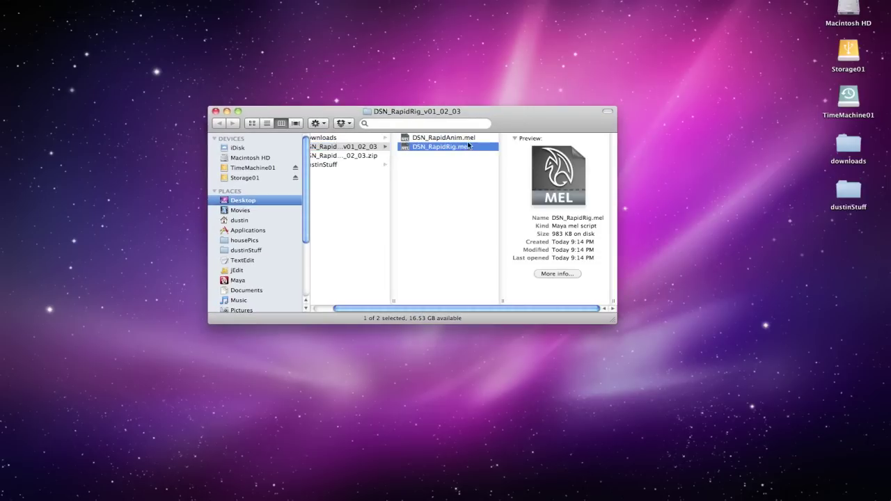
{"action": "left_click", "coordinate": [467, 139]}
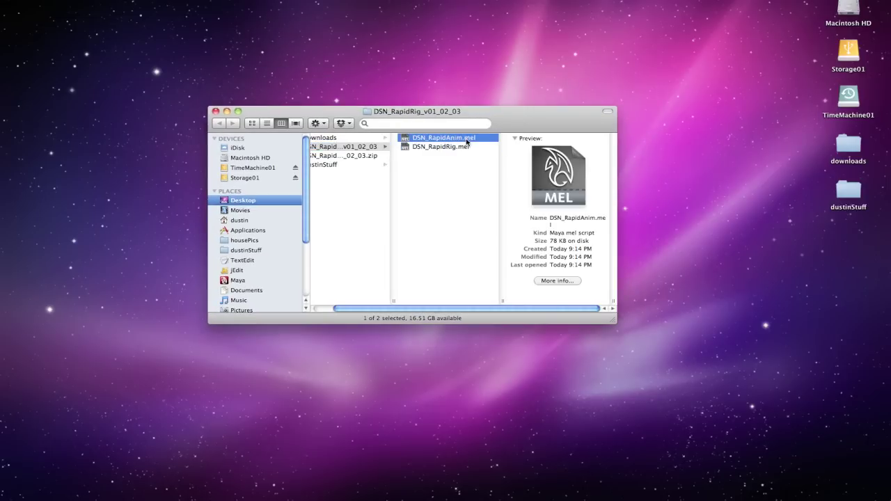
{"action": "left_click", "coordinate": [461, 147]}
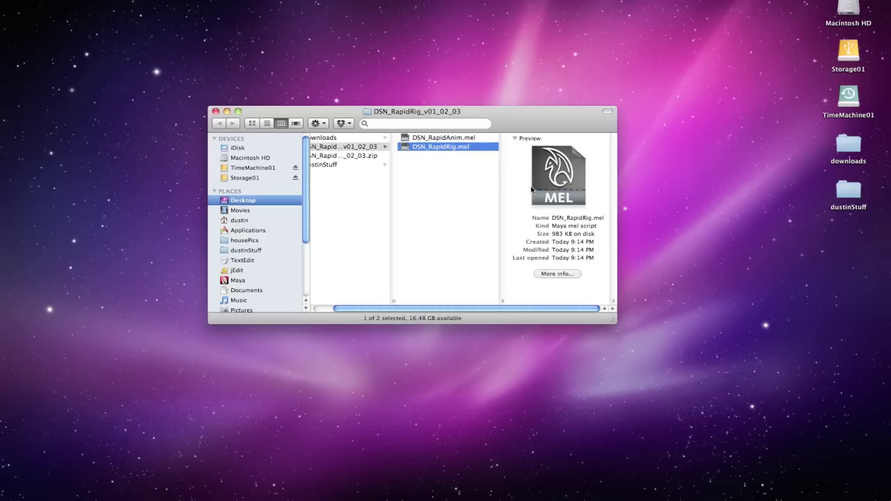
{"action": "left_click_drag", "start_coordinate": [446, 146], "coordinate": [243, 271]}
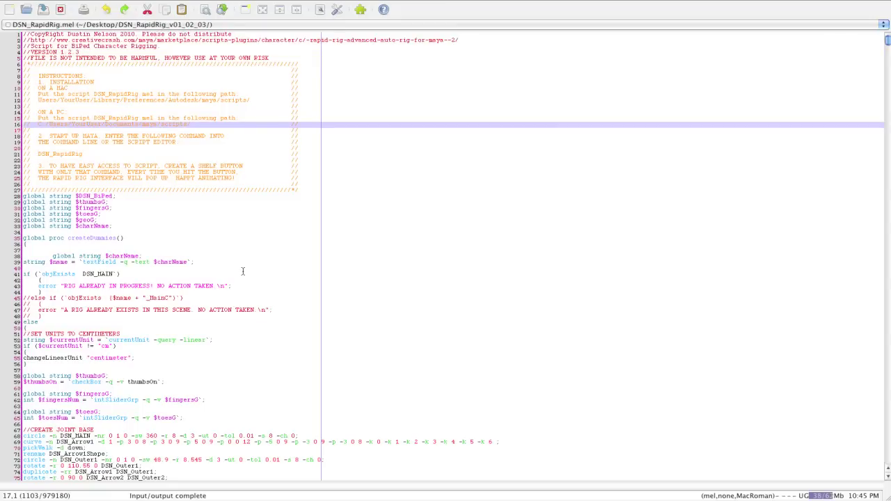
{"action": "left_click_drag", "start_coordinate": [291, 58], "coordinate": [7, 34]}
{"action": "left_click", "coordinate": [137, 54]}
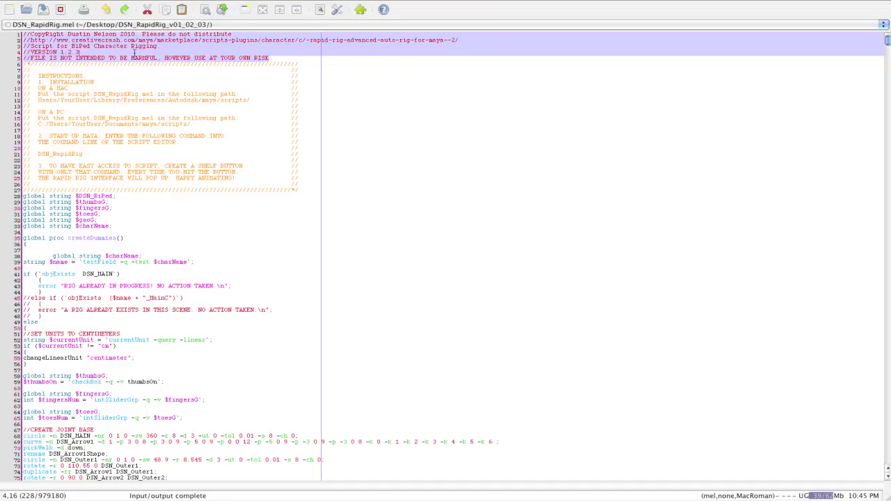
{"action": "left_click", "coordinate": [259, 40]}
{"action": "triple_click", "coordinate": [259, 40]}
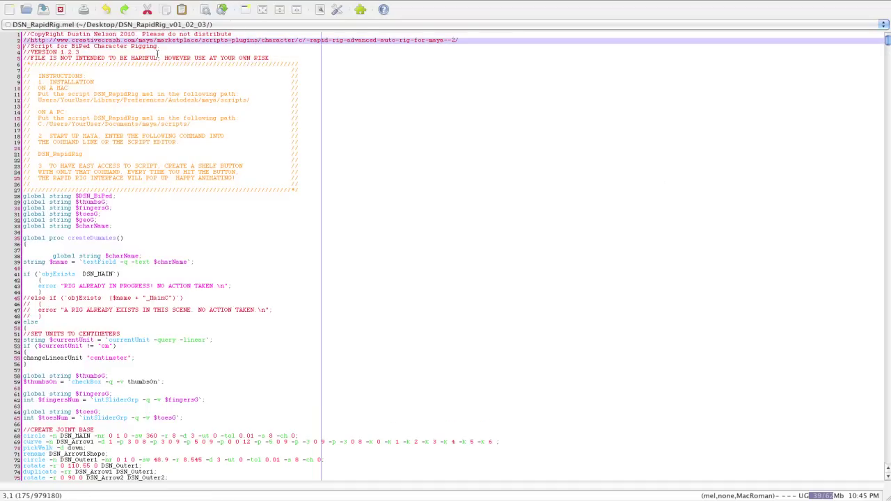
{"action": "double_click", "coordinate": [117, 47]}
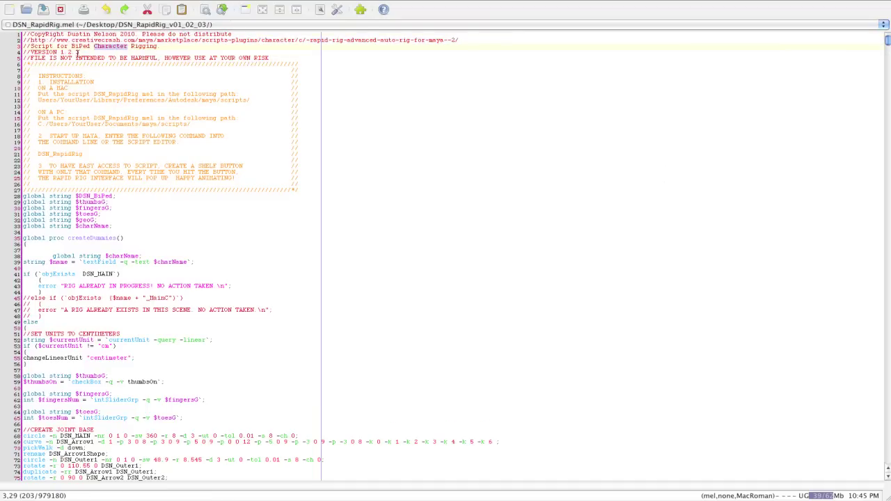
{"action": "left_click_drag", "start_coordinate": [80, 53], "coordinate": [26, 53]}
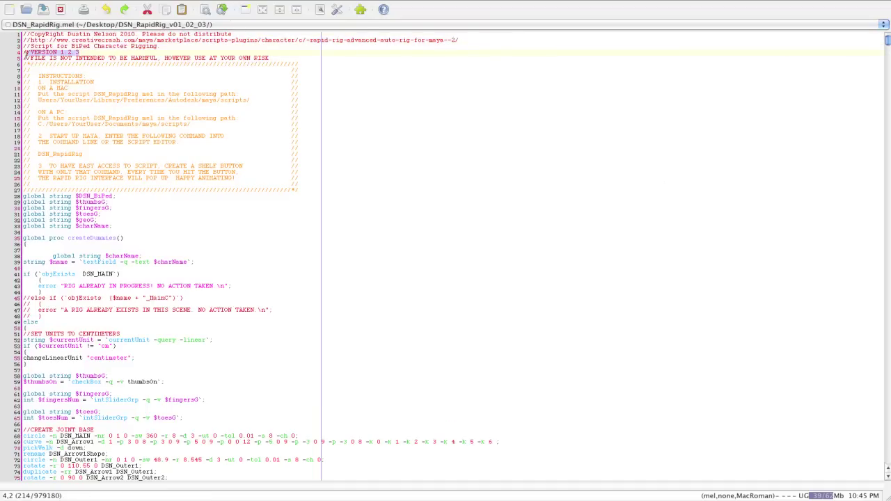
{"action": "triple_click", "coordinate": [117, 102]}
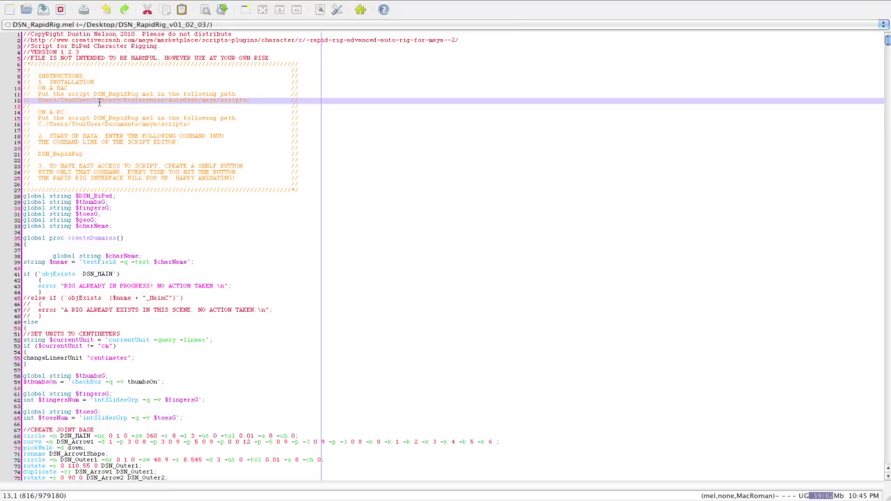
{"action": "left_click", "coordinate": [251, 97]}
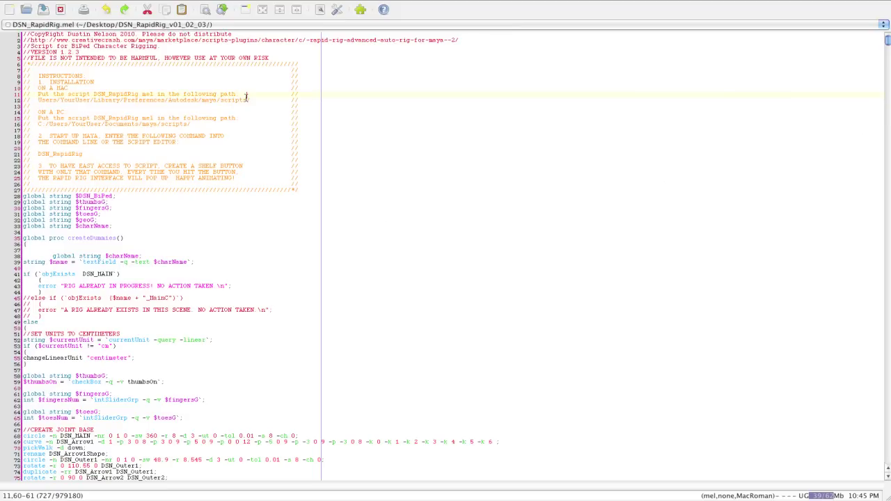
{"action": "left_click_drag", "start_coordinate": [253, 101], "coordinate": [18, 90]}
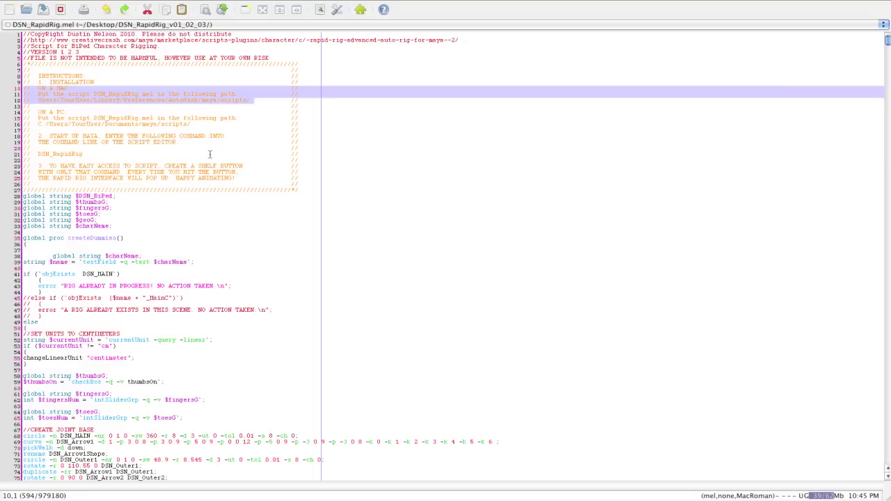
{"action": "left_click_drag", "start_coordinate": [194, 123], "coordinate": [14, 122]}
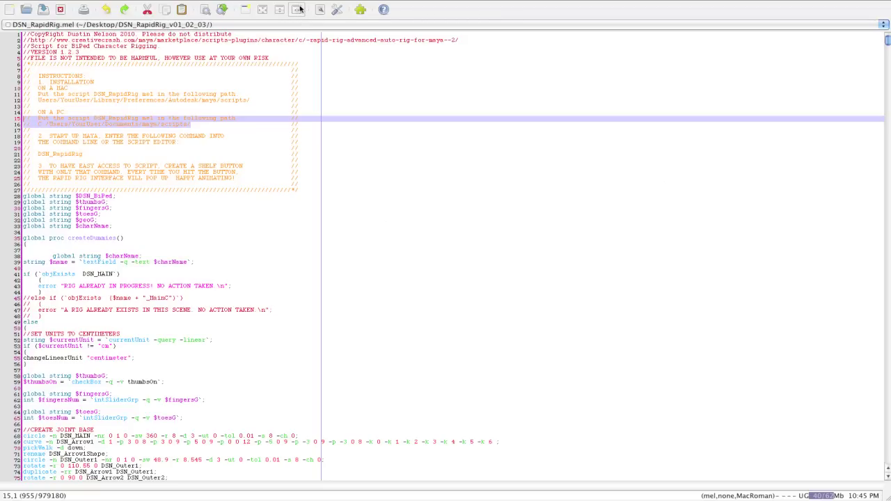
{"action": "key", "text": "super+h"}
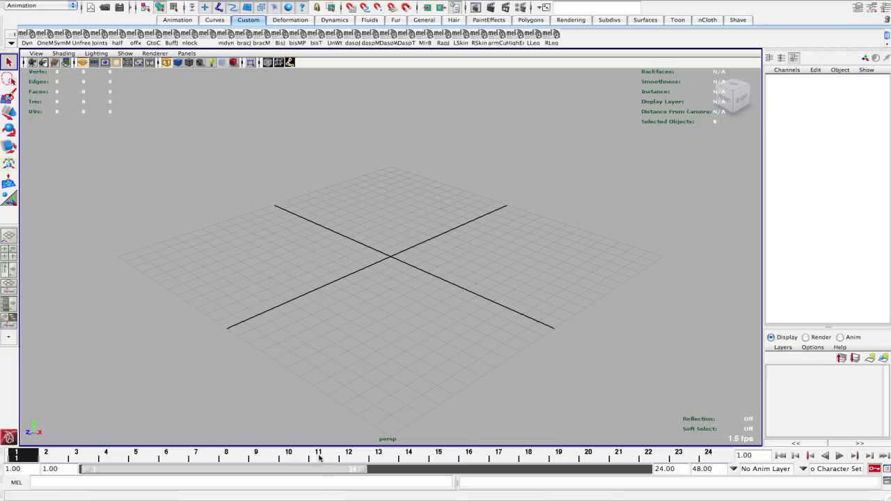
Run DSN_RapidRig from the MEL command line to launch the RapidRig BiPed window
{"action": "left_click", "coordinate": [328, 482]}
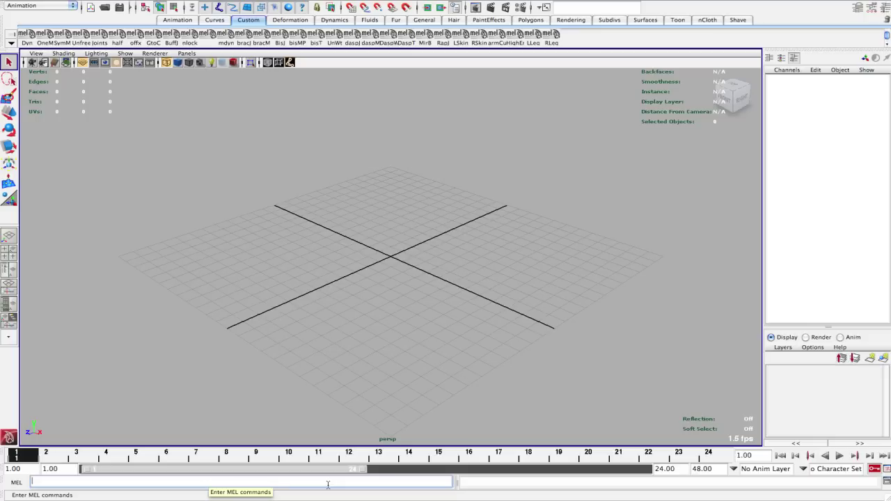
{"action": "type", "text": "DSN"}
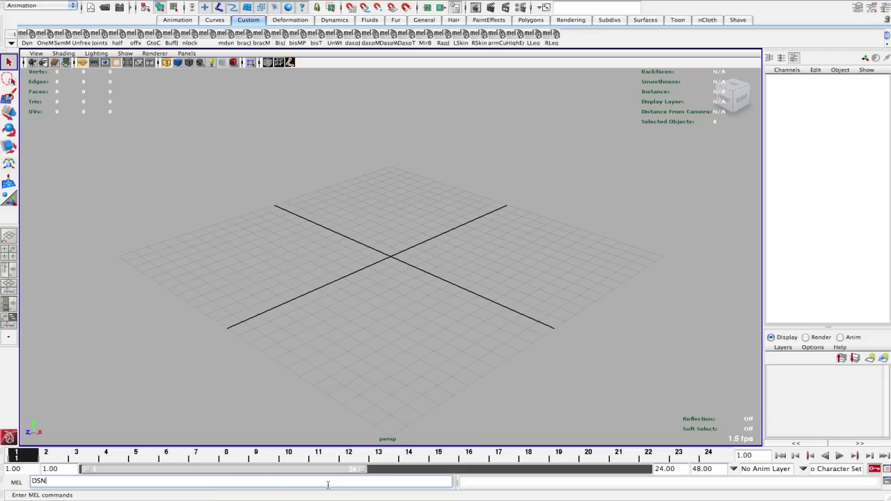
{"action": "type", "text": "_RapidRig"}
{"action": "key", "text": "Return"}
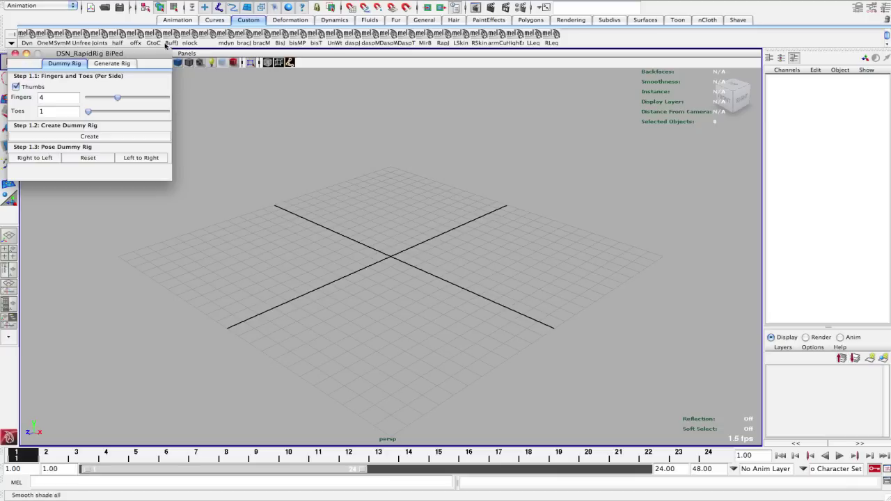
Drag the recalled DSN_RapidRig command text onto the Custom shelf, saving it as MEL
{"action": "left_click_drag", "start_coordinate": [156, 53], "coordinate": [307, 190]}
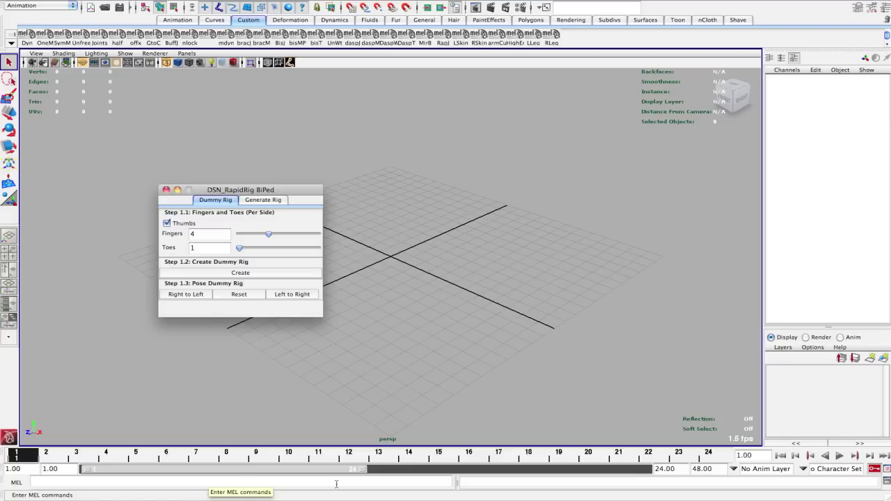
{"action": "left_click", "coordinate": [337, 482]}
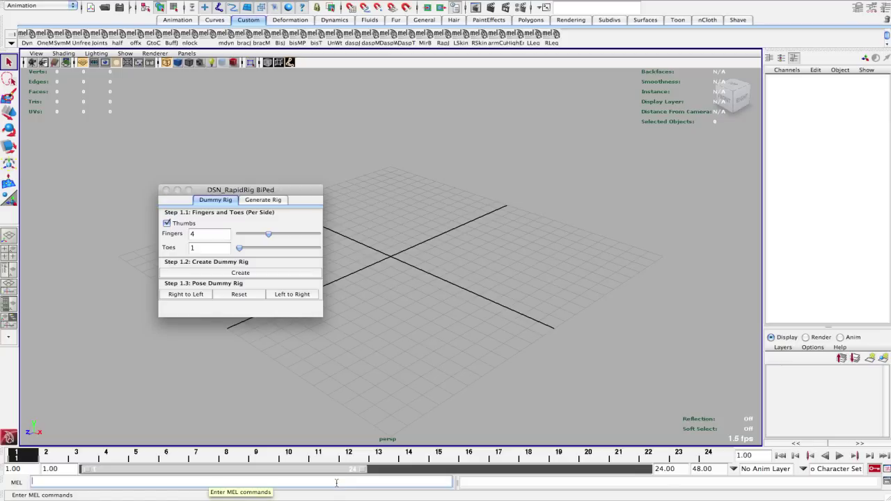
{"action": "type", "text": "DSN_RapidRig"}
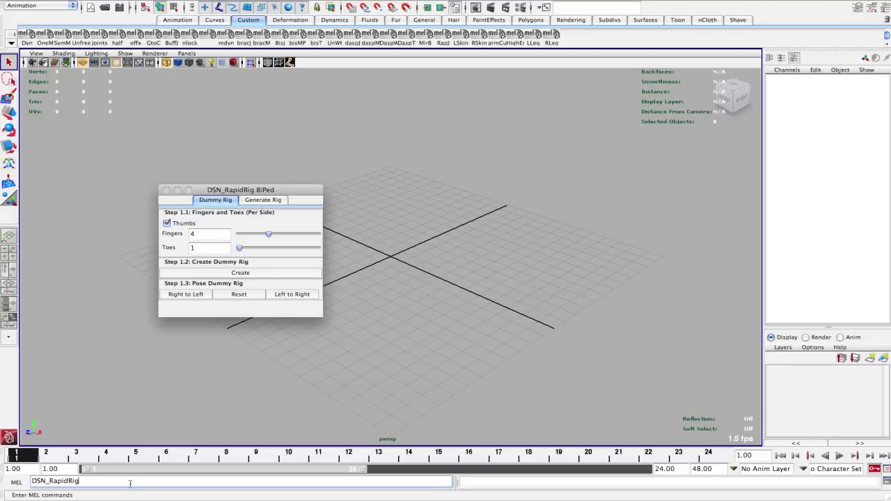
{"action": "left_click_drag", "start_coordinate": [118, 484], "coordinate": [28, 480]}
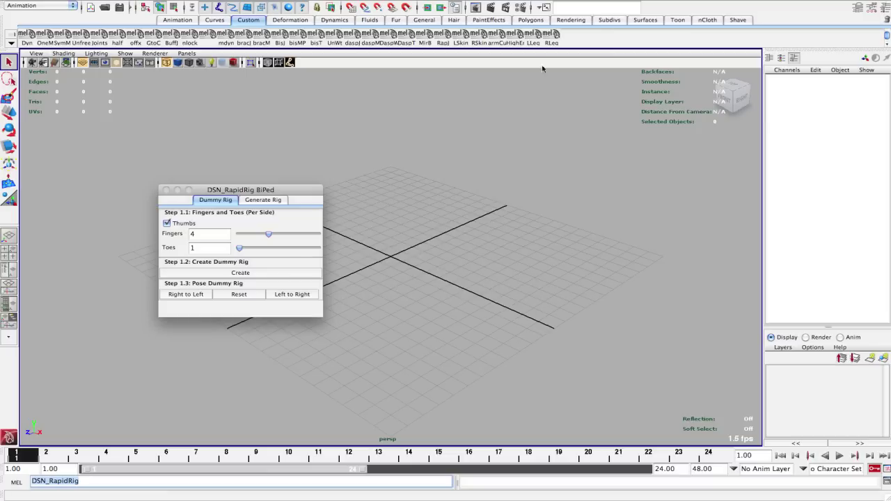
{"action": "left_click_drag", "start_coordinate": [50, 481], "coordinate": [597, 40]}
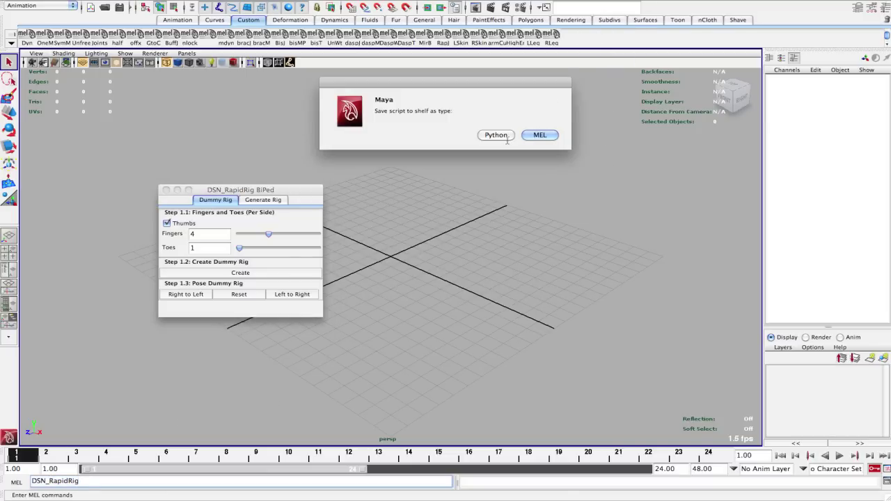
{"action": "left_click", "coordinate": [544, 136]}
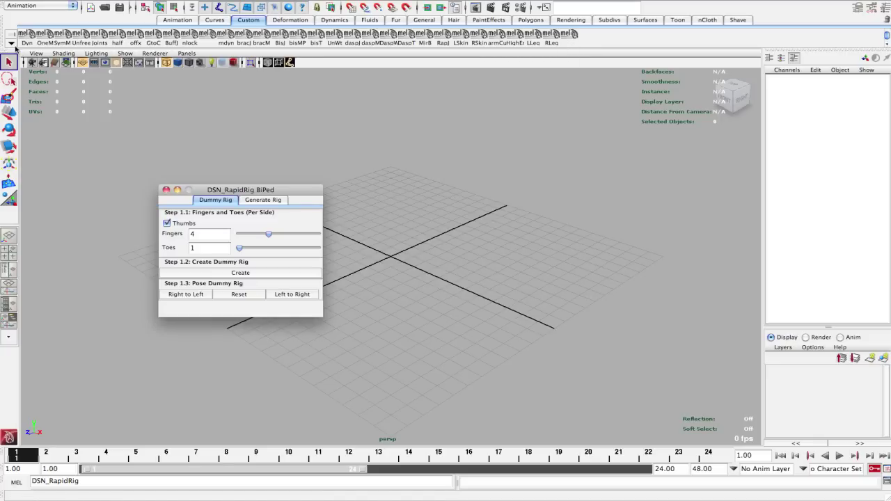
{"action": "left_click", "coordinate": [11, 43]}
In the Shelf Editor, set the DSN_RapidRig item's icon name to RpdRg and save all shelves
{"action": "left_click", "coordinate": [31, 61]}
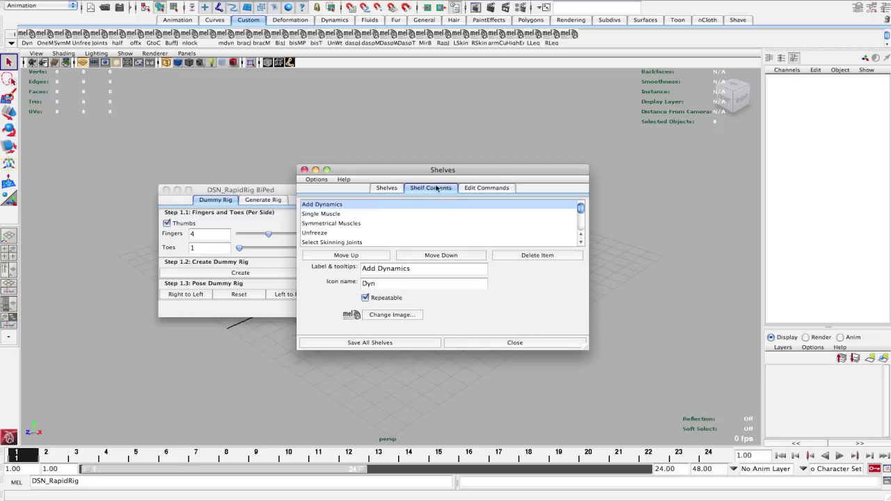
{"action": "left_click_drag", "start_coordinate": [583, 210], "coordinate": [583, 225]}
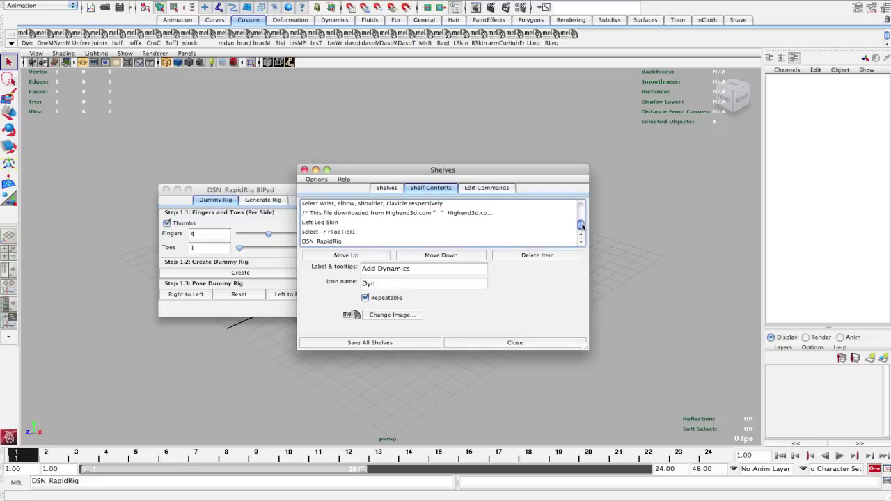
{"action": "left_click", "coordinate": [336, 242]}
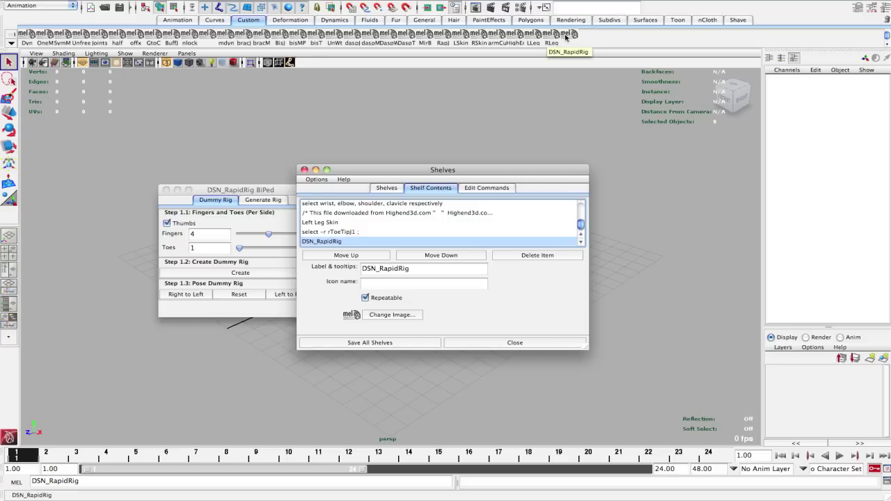
{"action": "left_click", "coordinate": [407, 284]}
{"action": "type", "text": "RpdRg"}
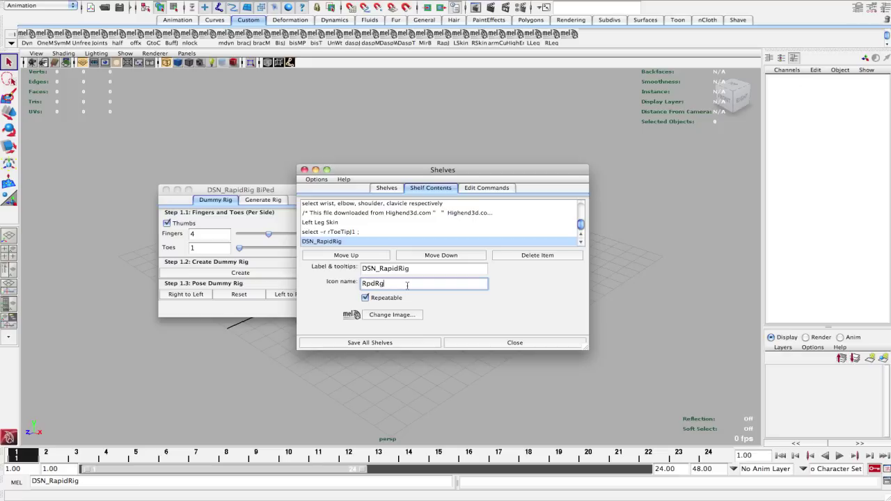
{"action": "left_click", "coordinate": [353, 343]}
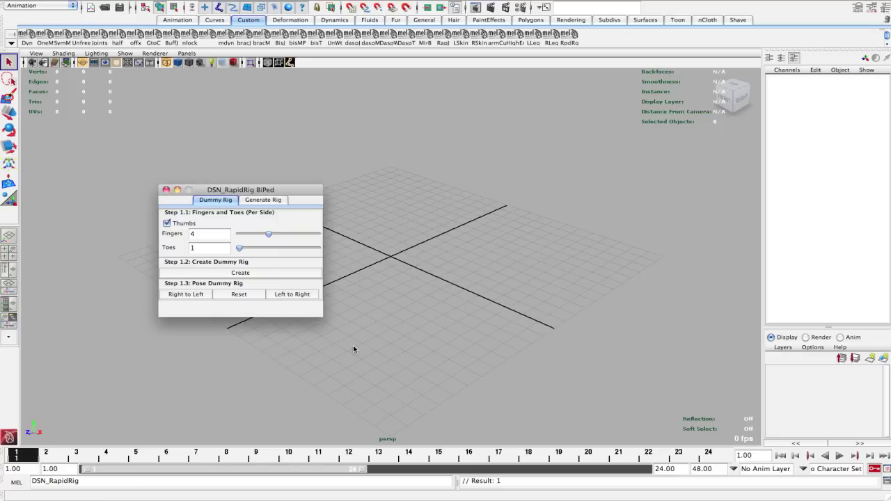
Relaunch RapidRig with the RpdRg button, test the Toes slider at 7, then close the window
{"action": "left_click", "coordinate": [571, 41]}
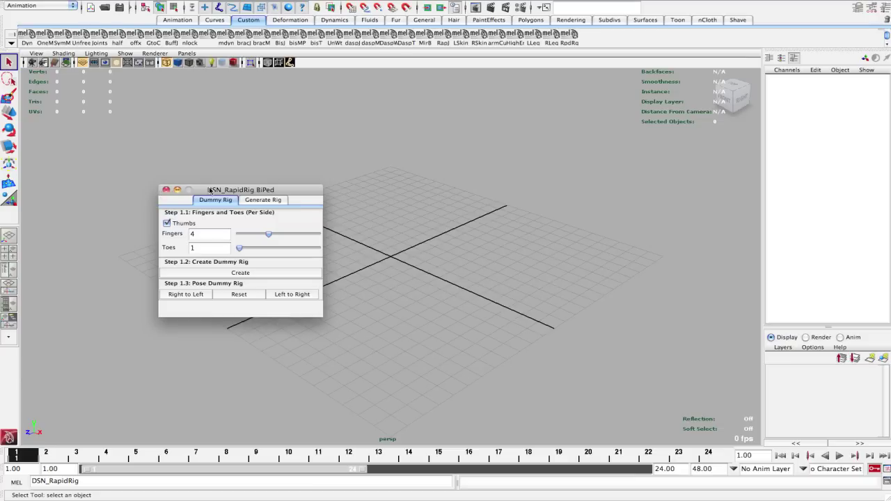
{"action": "left_click_drag", "start_coordinate": [208, 189], "coordinate": [268, 179]}
{"action": "left_click", "coordinate": [571, 42]}
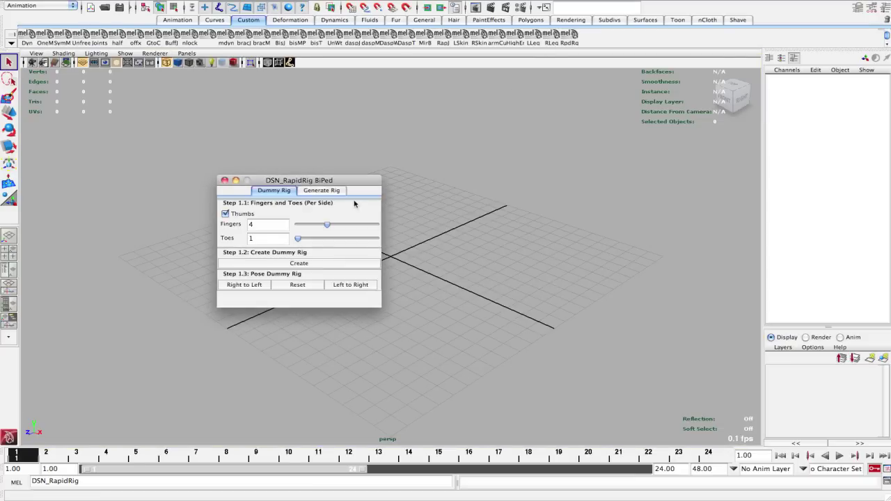
{"action": "left_click_drag", "start_coordinate": [298, 238], "coordinate": [350, 238]}
{"action": "left_click", "coordinate": [571, 42]}
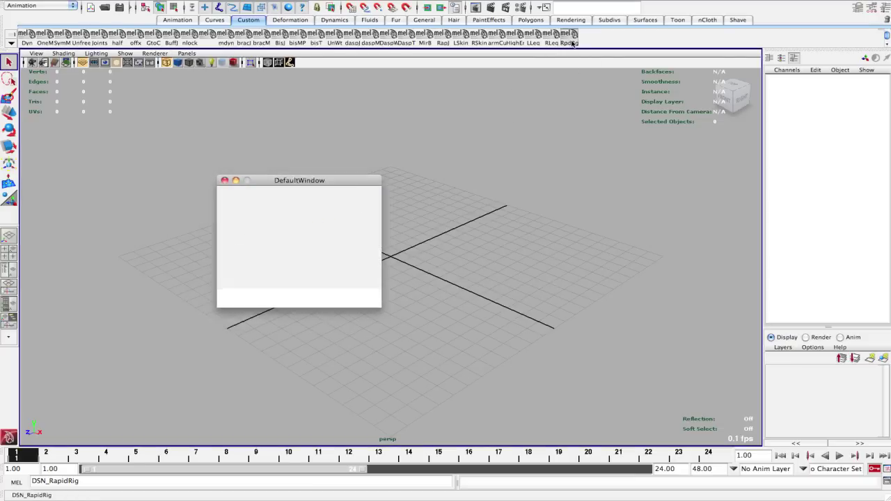
{"action": "left_click", "coordinate": [224, 181]}
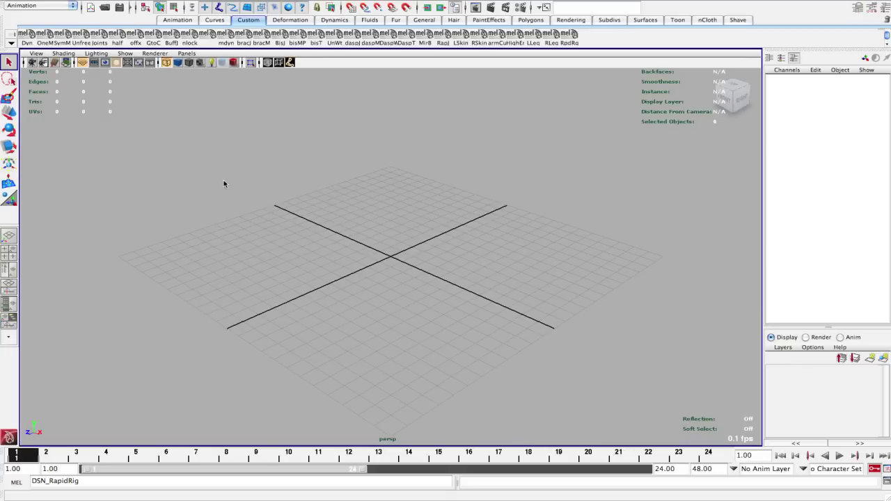